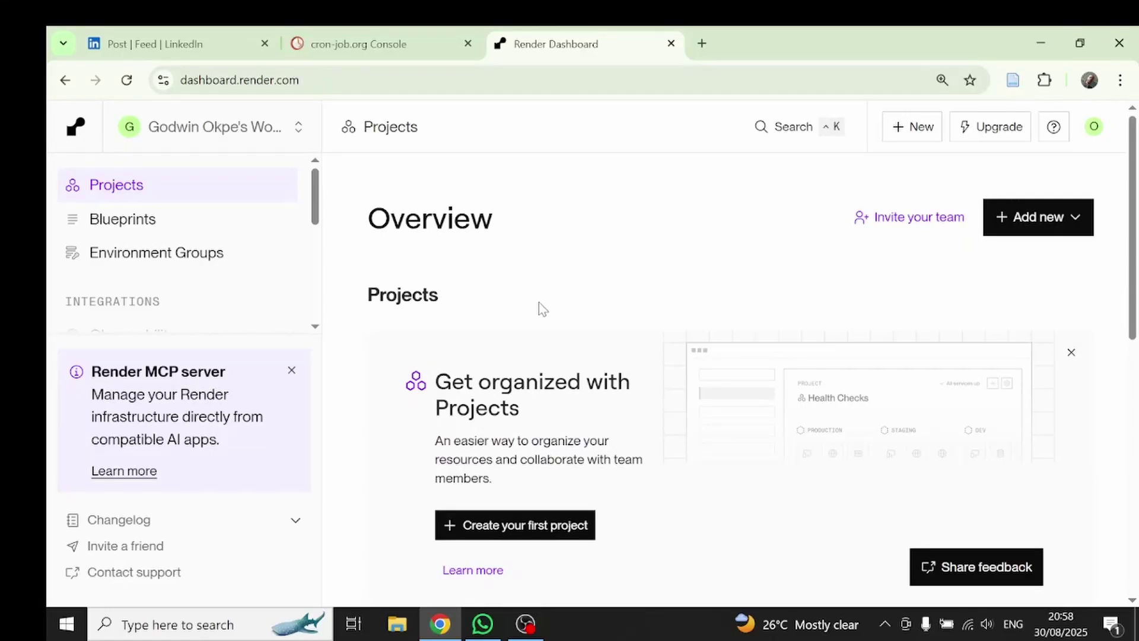
pyautogui.scroll(-1, 538, 301)
pyautogui.scroll(-1, 538, 302)
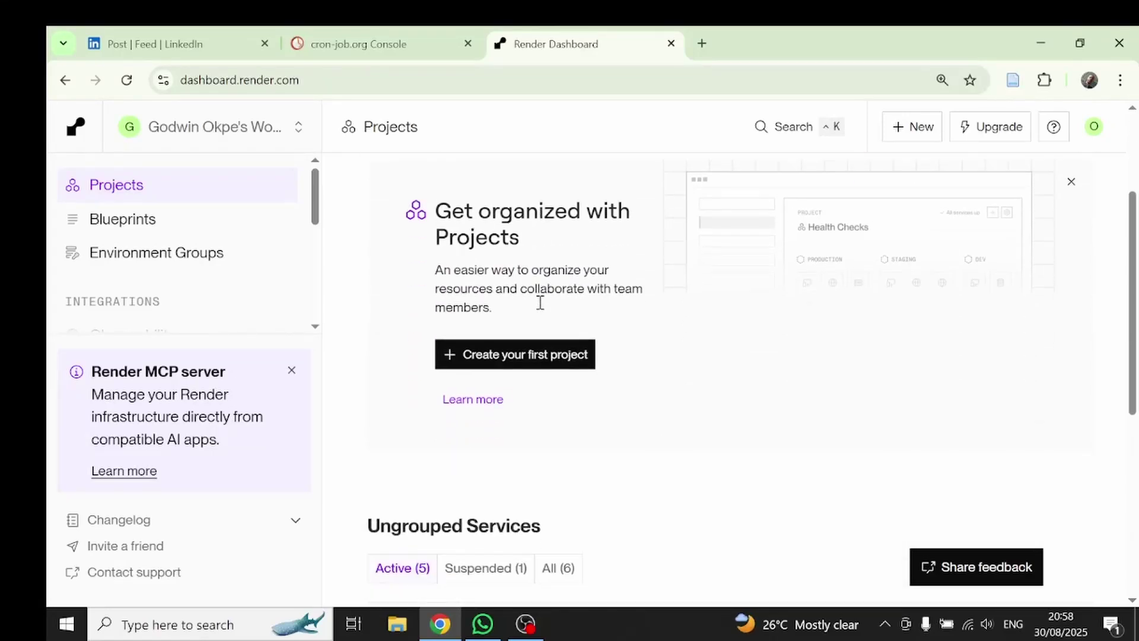
pyautogui.scroll(-2, 538, 303)
pyautogui.scroll(-2, 538, 303)
pyautogui.scroll(-1, 539, 303)
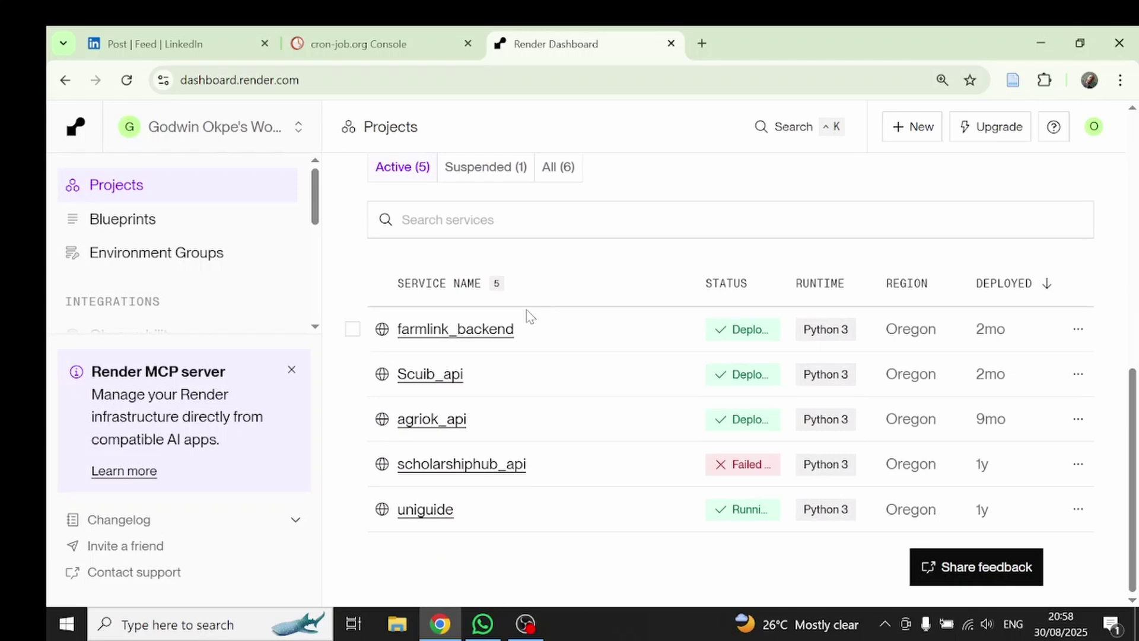
# - Open the Scuib_api service in Render and launch its onrender.com live site in a new tab
pyautogui.click(429, 375)
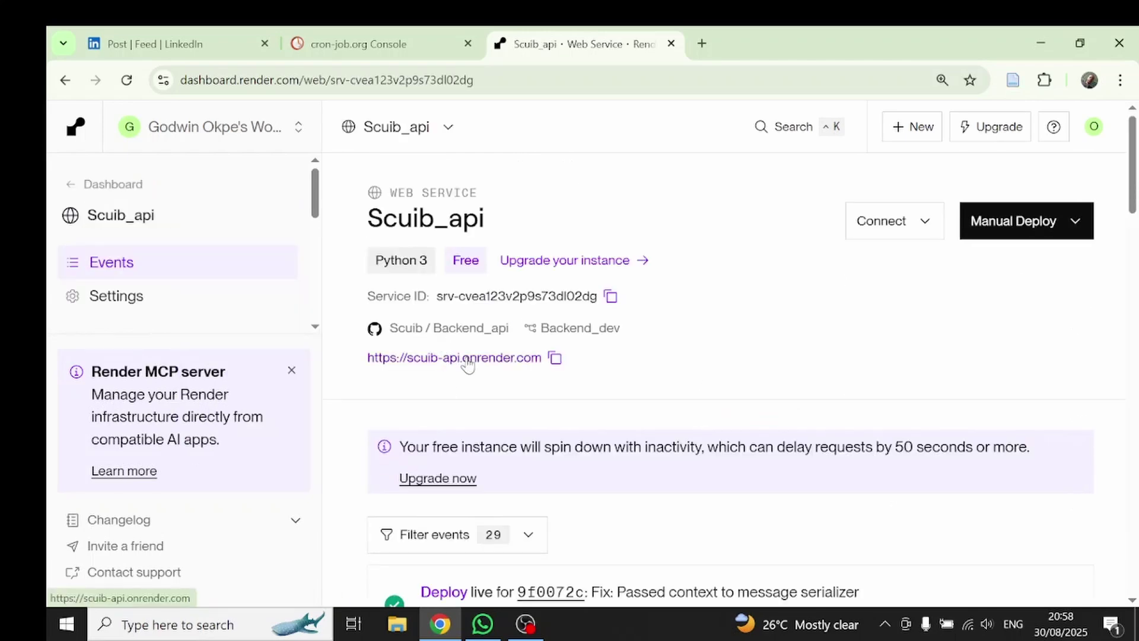
pyautogui.click(454, 356)
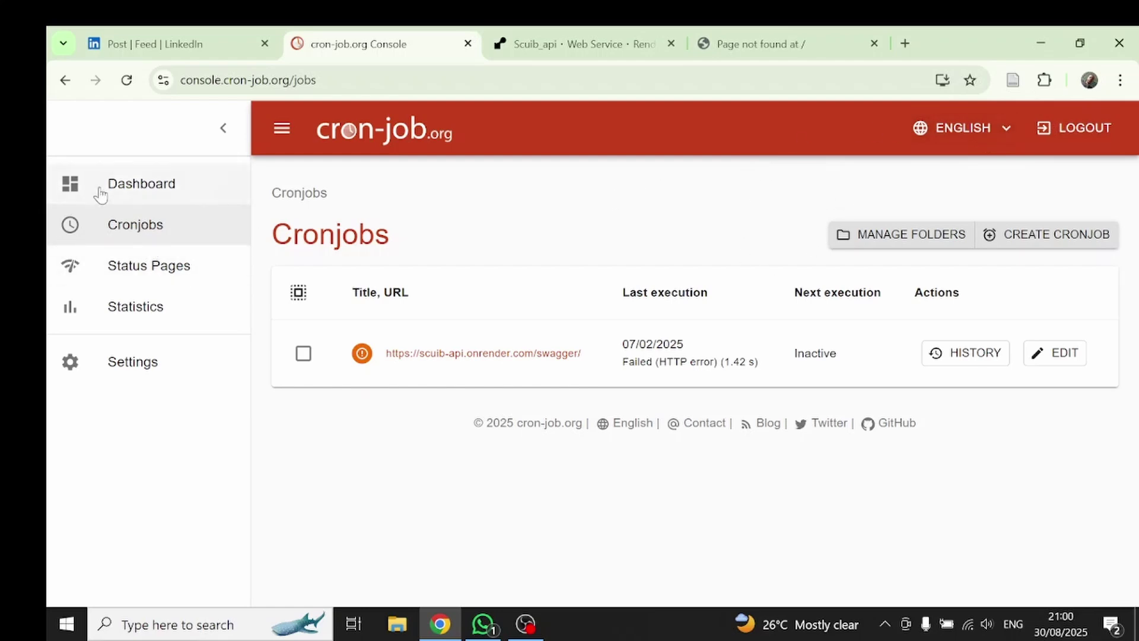
# - Go from the cron-job.org dashboard to the Cronjobs list and start a new cron job
pyautogui.click(129, 184)
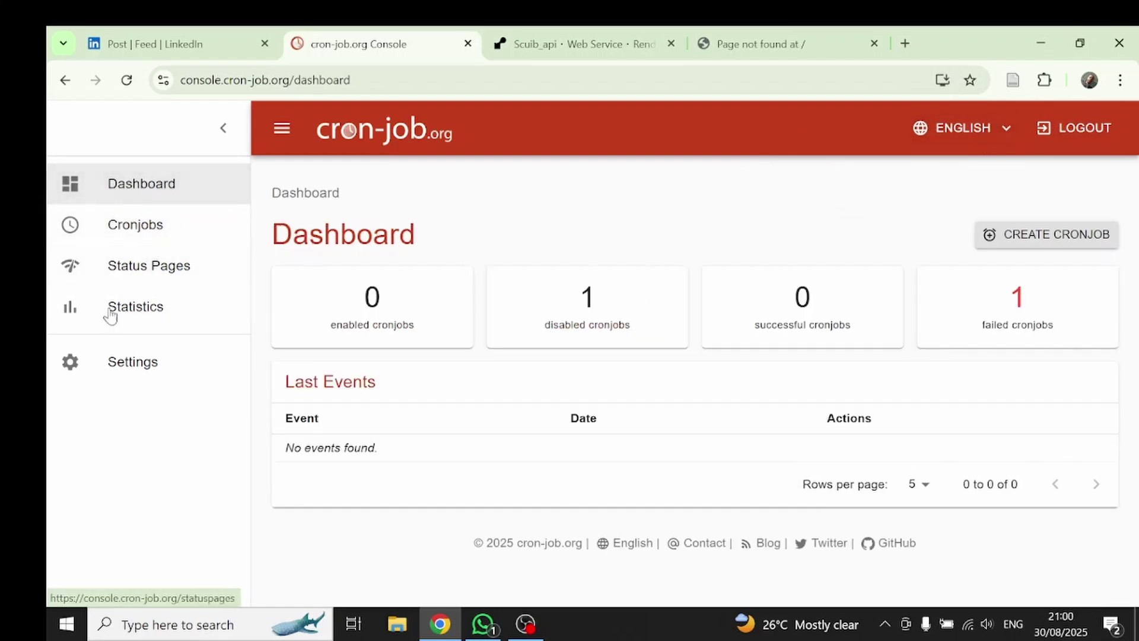
pyautogui.click(133, 230)
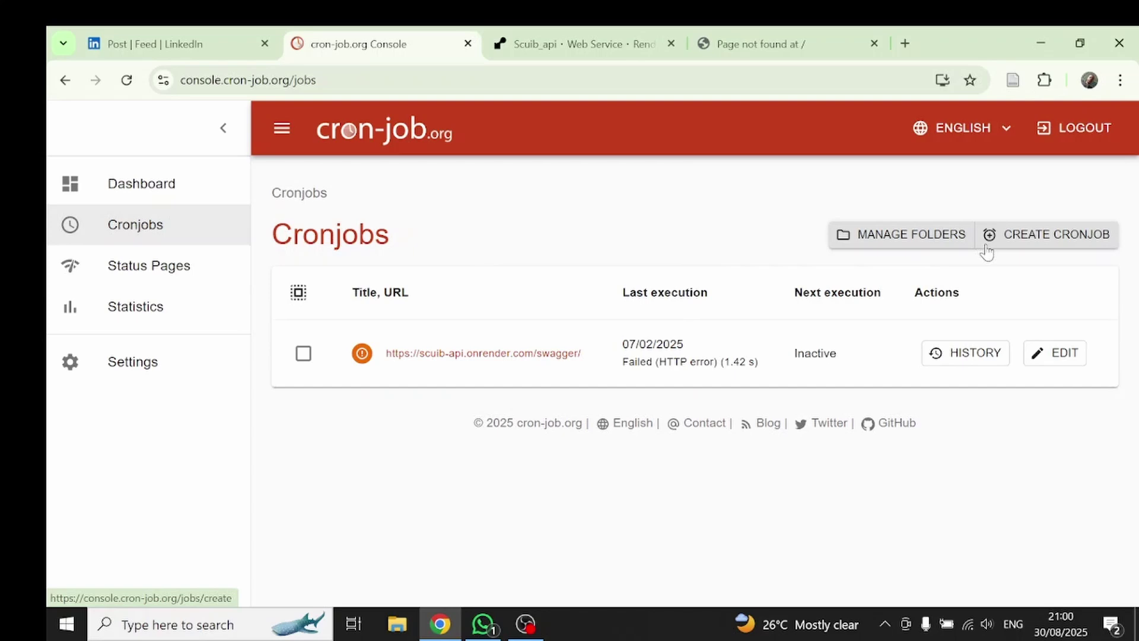
pyautogui.click(1018, 234)
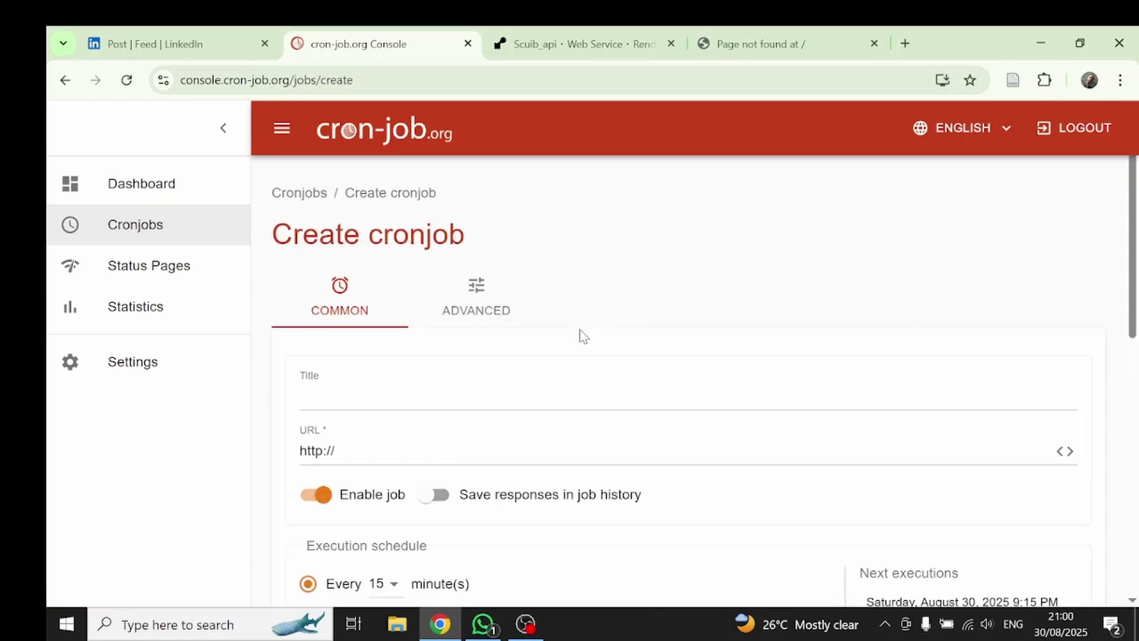
# - Enter the title 'Youtube Tutorial', correcting the typos, and move to the URL field
pyautogui.click(583, 383)
pyautogui.scroll(-1, 582, 383)
pyautogui.click(387, 311)
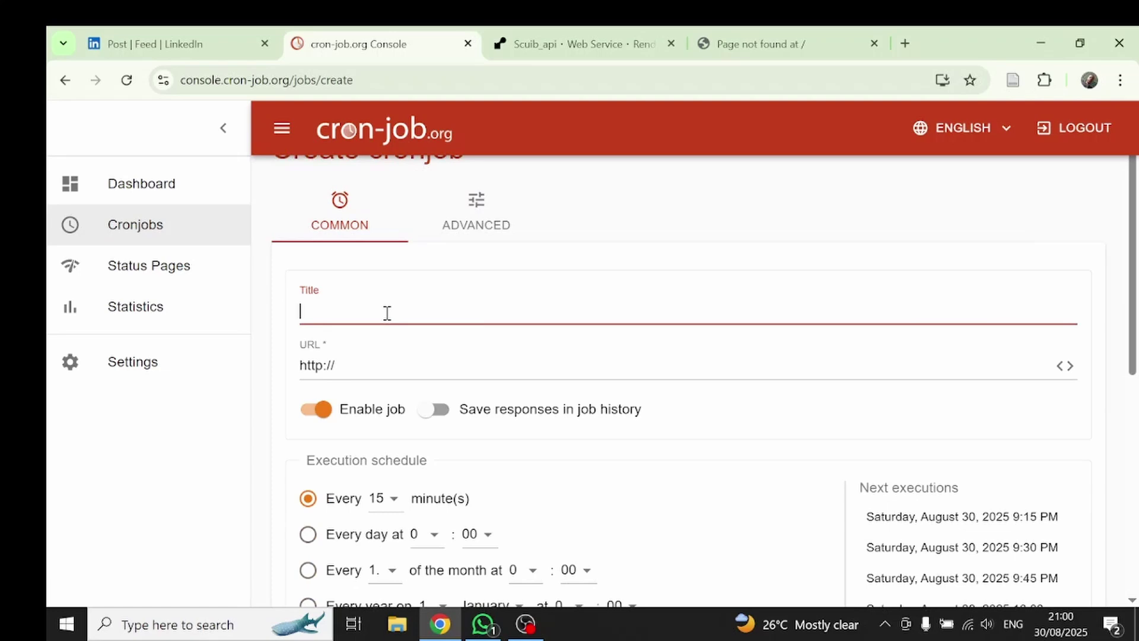
pyautogui.write('Youtu')
pyautogui.write('be Tor')
pyautogui.press('BackSpace')
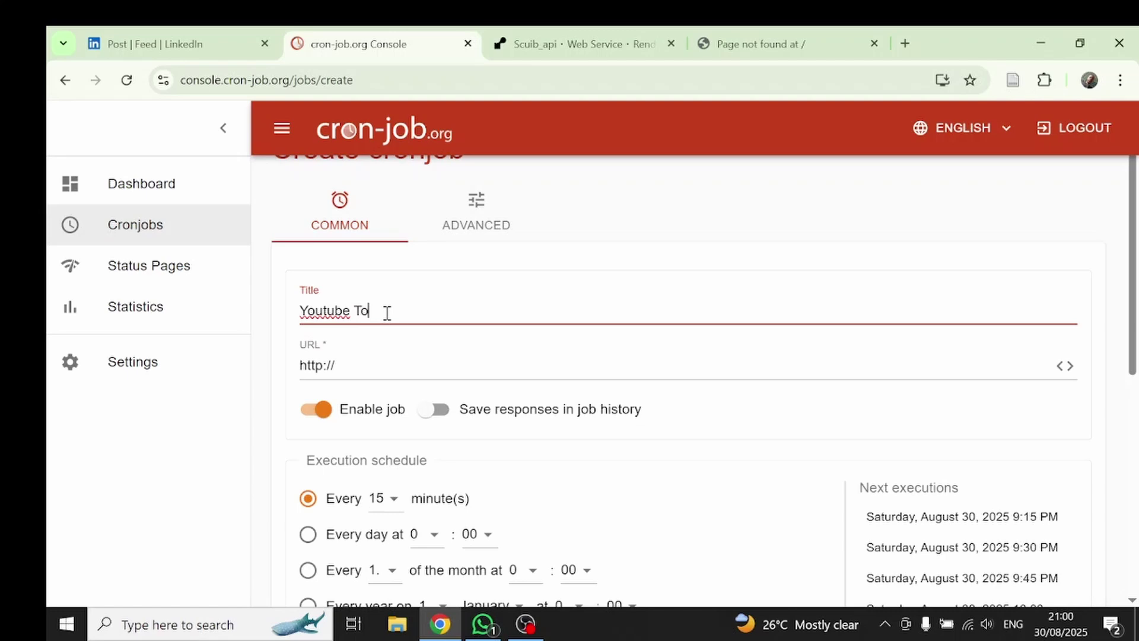
pyautogui.press('BackSpace')
pyautogui.write('utorial')
pyautogui.click(369, 364)
pyautogui.hotkey('ctrl', '4')
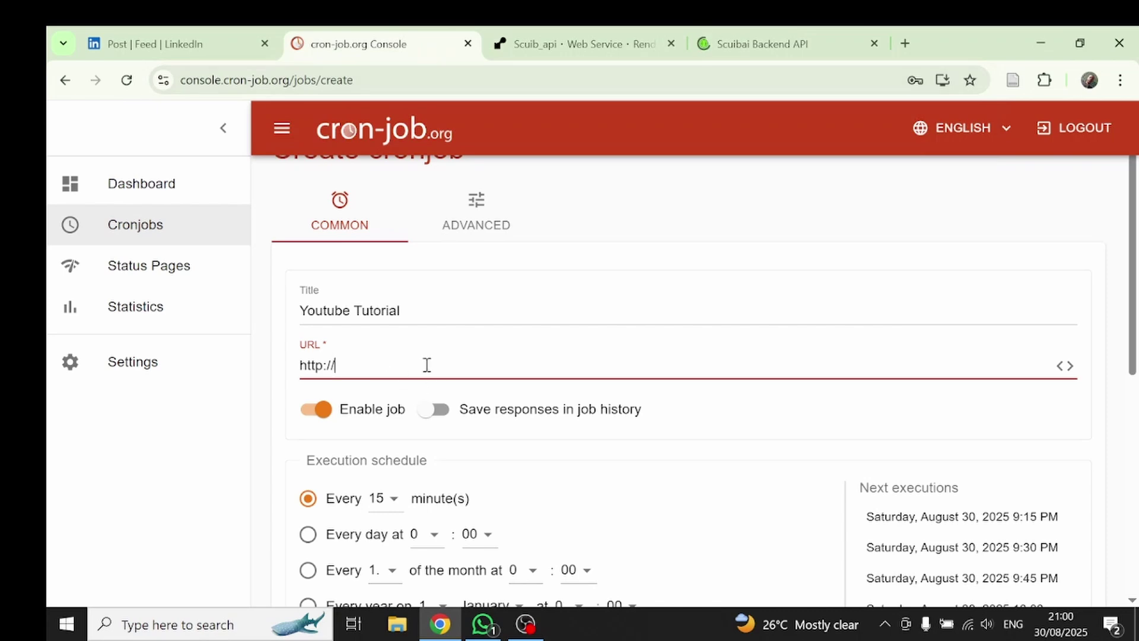
pyautogui.hotkey('ctrl', 'v')
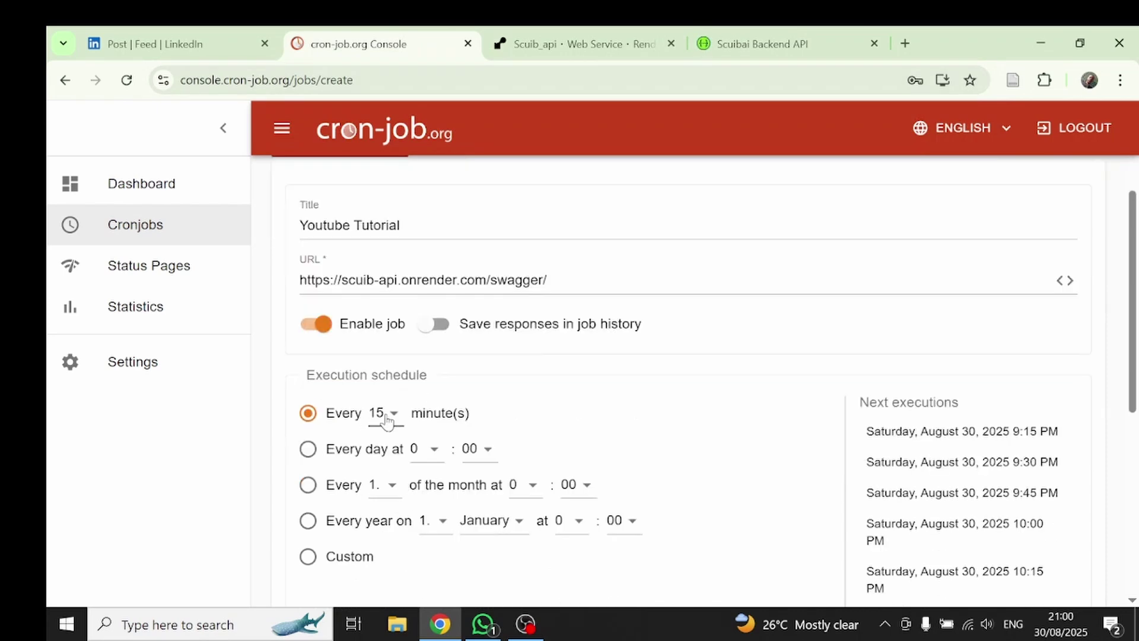
pyautogui.scroll(-1, 393, 418)
pyautogui.click(382, 413)
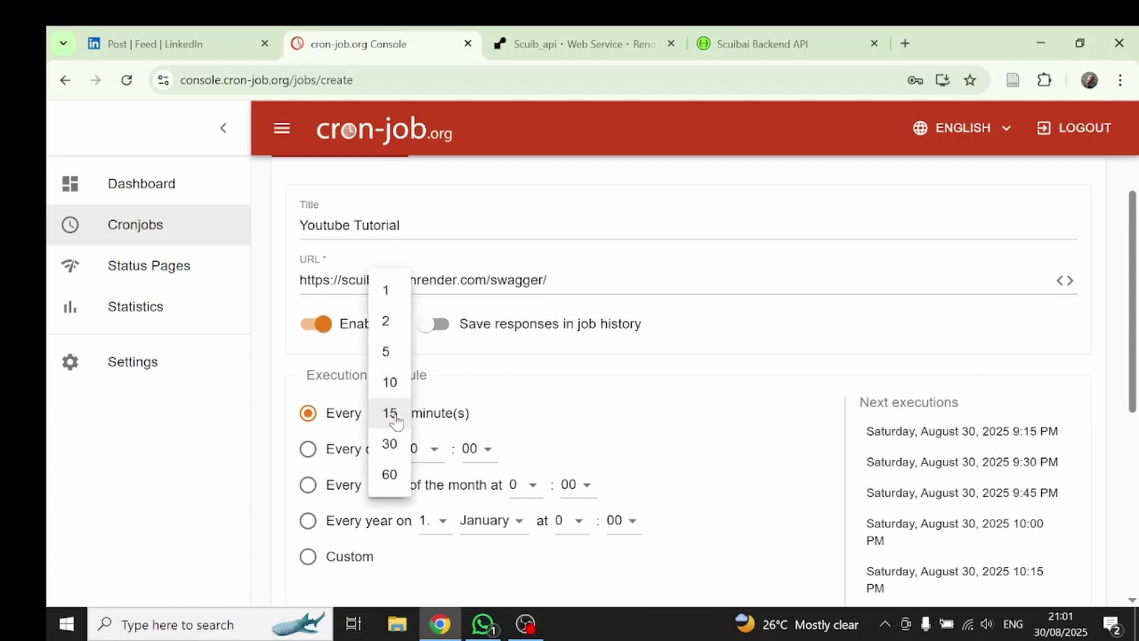
pyautogui.click(390, 383)
pyautogui.click(566, 409)
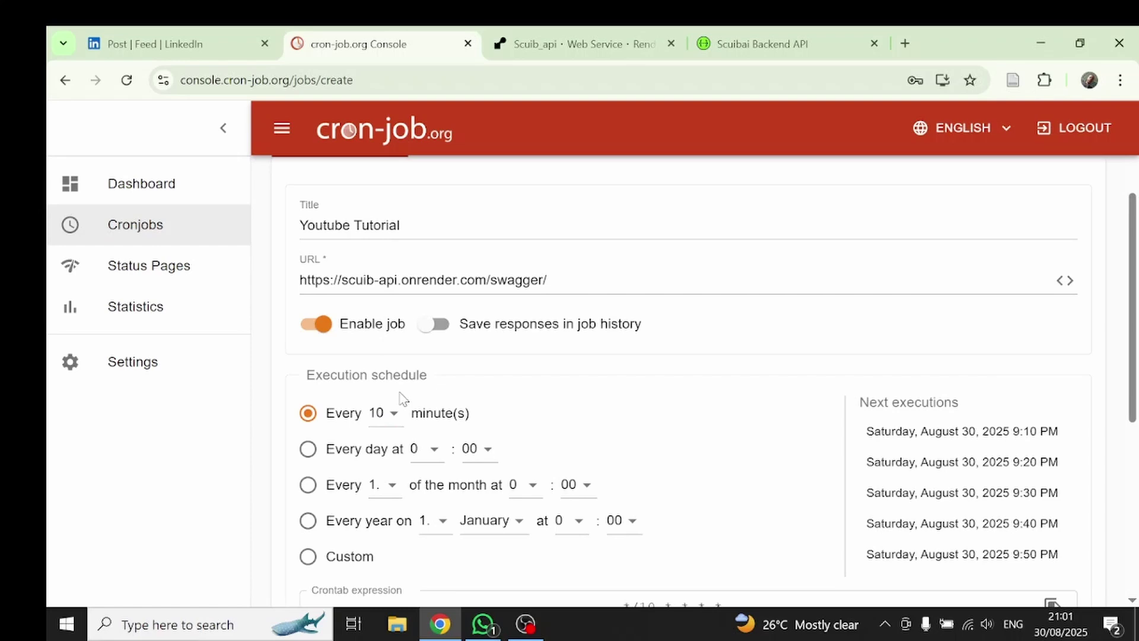
pyautogui.scroll(3, 466, 385)
pyautogui.scroll(2, 467, 385)
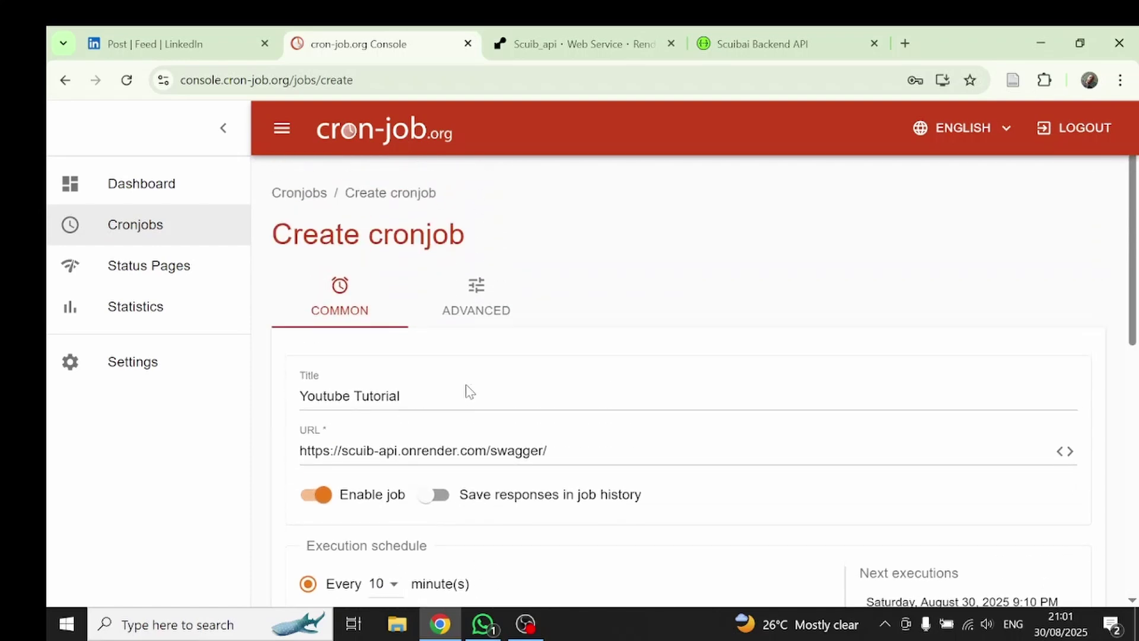
pyautogui.scroll(-5, 467, 385)
pyautogui.scroll(-2, 479, 409)
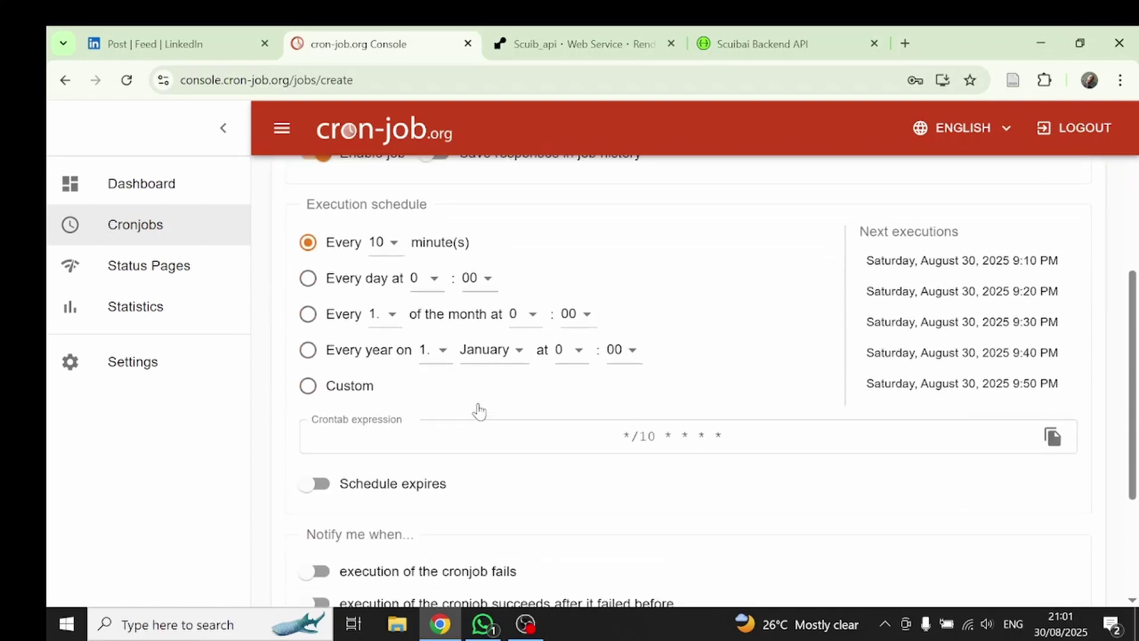
# - Switch to the Scuibai Backend API Swagger page to review its endpoints
pyautogui.click(762, 44)
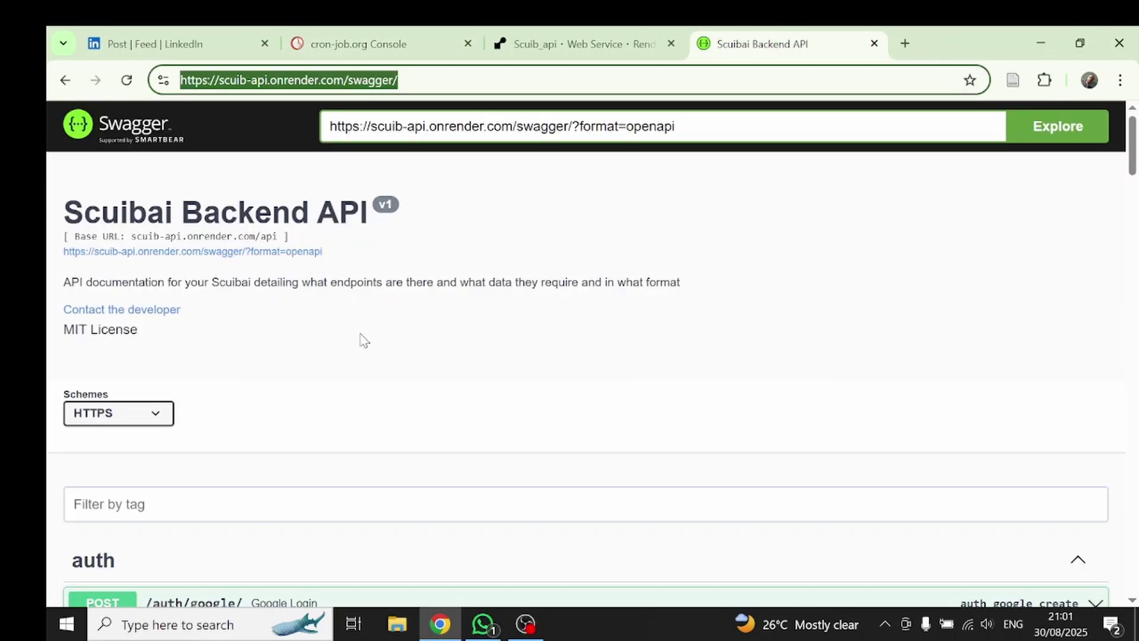
pyautogui.scroll(-1, 363, 340)
pyautogui.scroll(1, 363, 340)
pyautogui.scroll(-5, 363, 340)
pyautogui.scroll(-3, 363, 340)
pyautogui.scroll(-3, 363, 340)
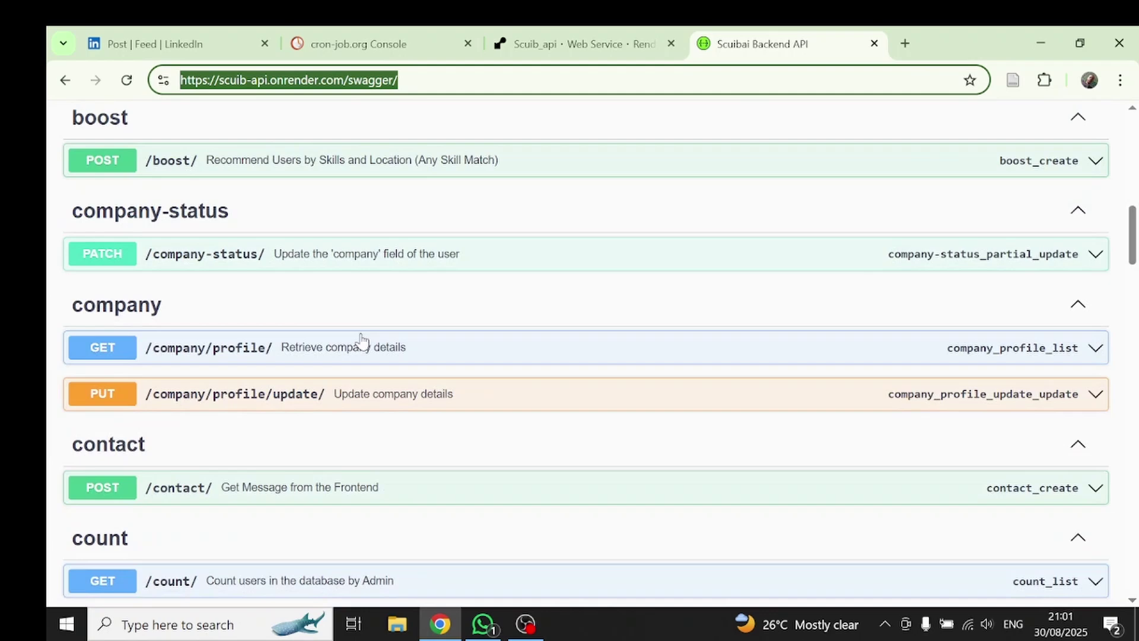
pyautogui.scroll(-3, 363, 341)
pyautogui.scroll(-1, 363, 341)
pyautogui.scroll(8, 363, 340)
pyautogui.scroll(4, 364, 340)
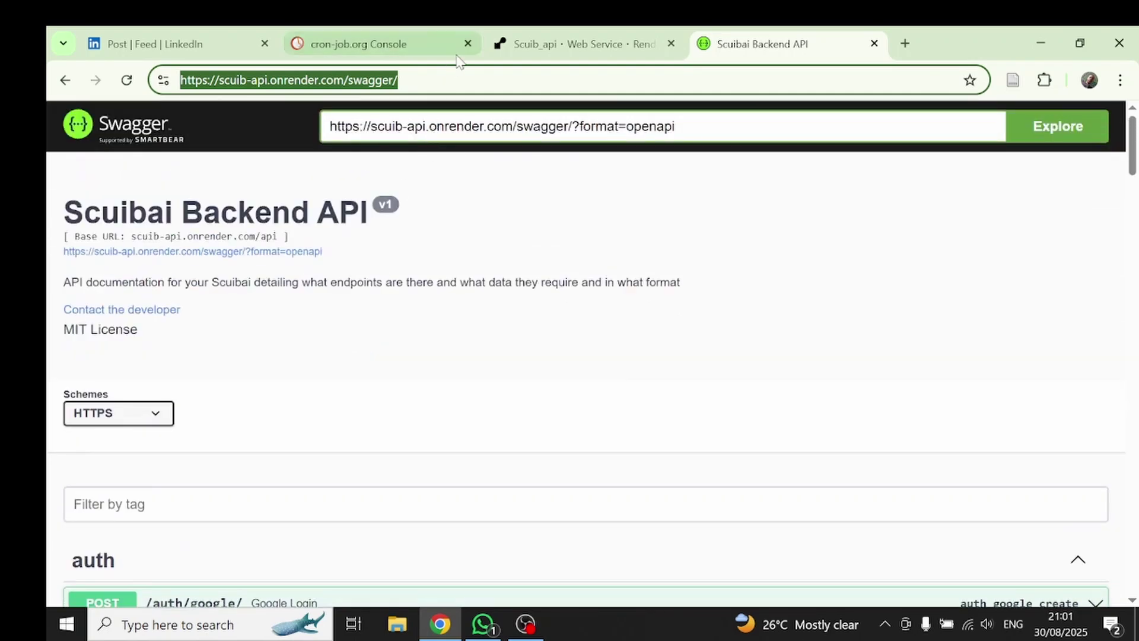
# - Try the Custom schedule, reselect 'Every 10 minute(s)', and save the cron job with CREATE
pyautogui.click(413, 36)
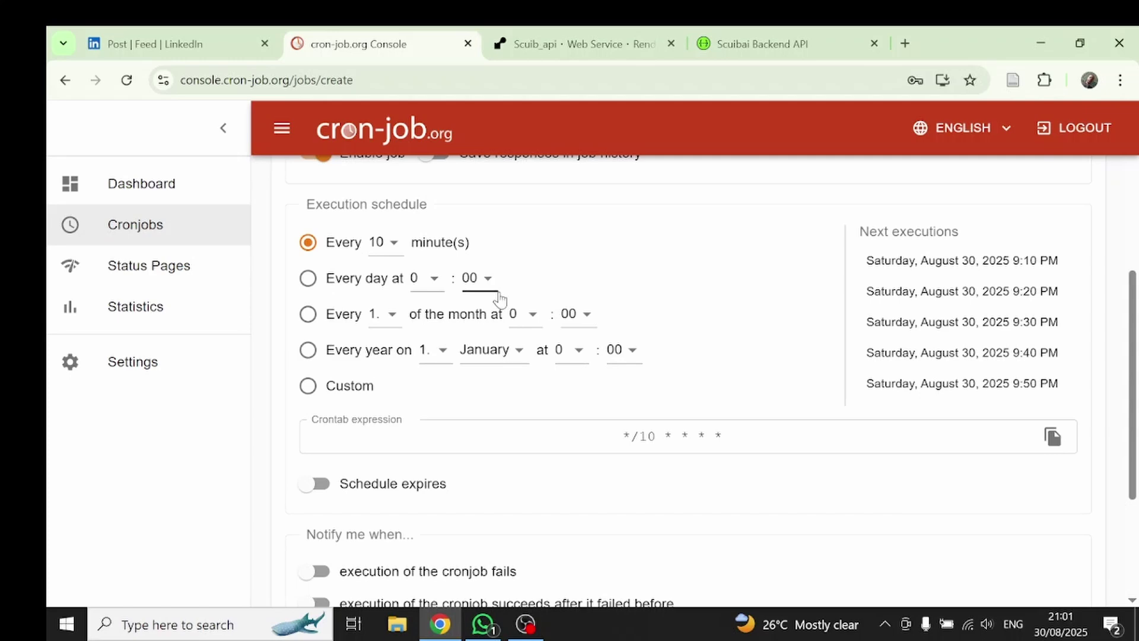
pyautogui.click(712, 374)
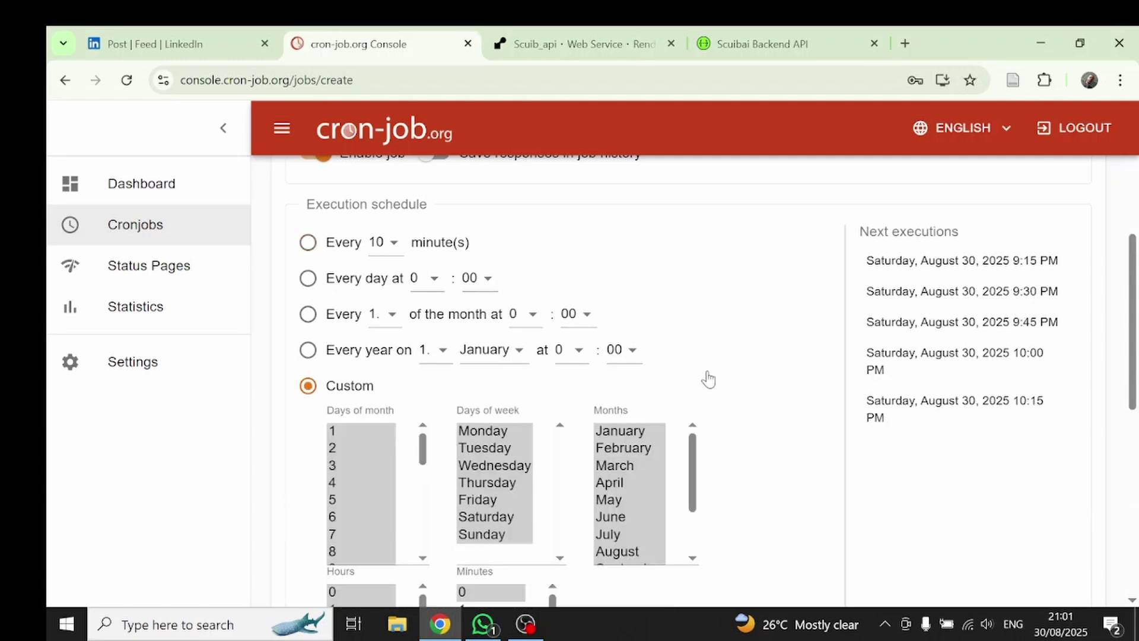
pyautogui.click(307, 243)
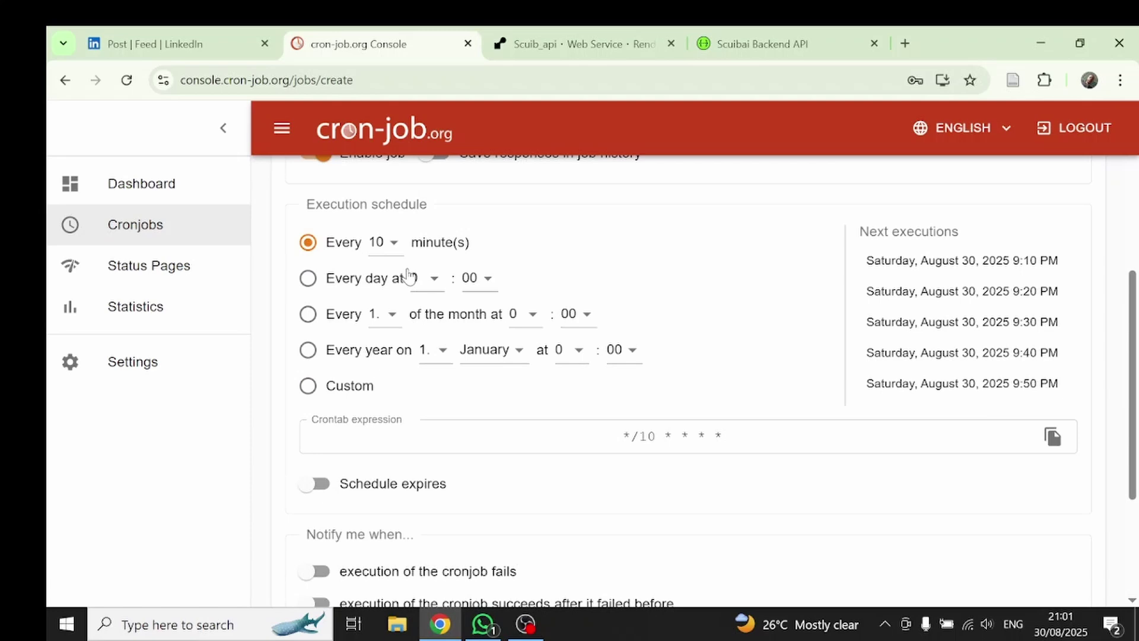
pyautogui.scroll(3, 537, 286)
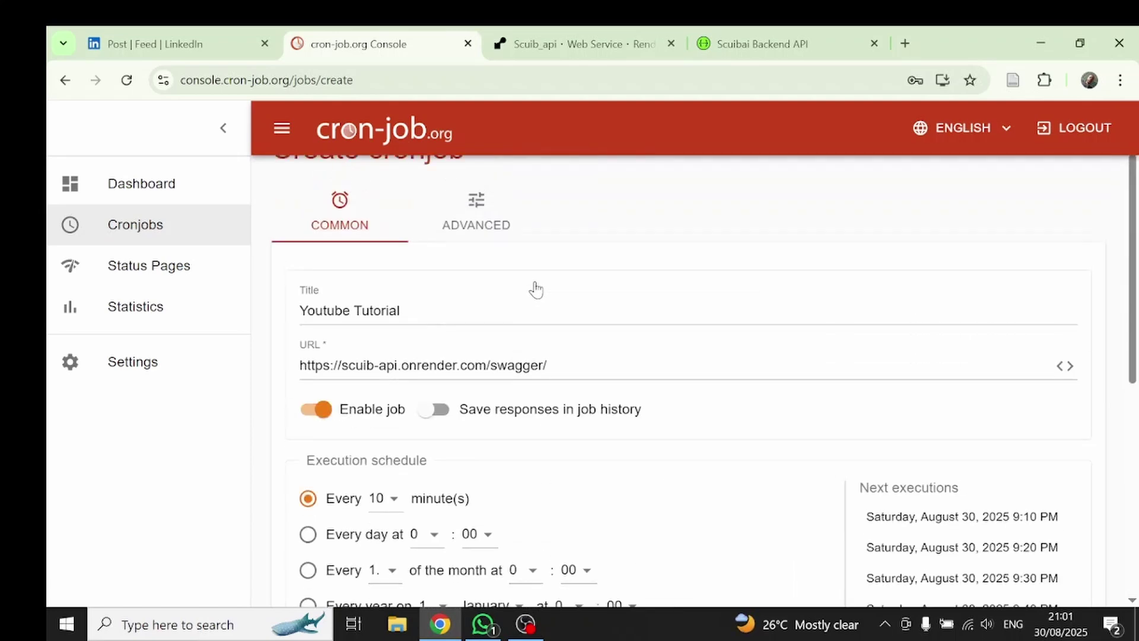
pyautogui.scroll(-3, 536, 289)
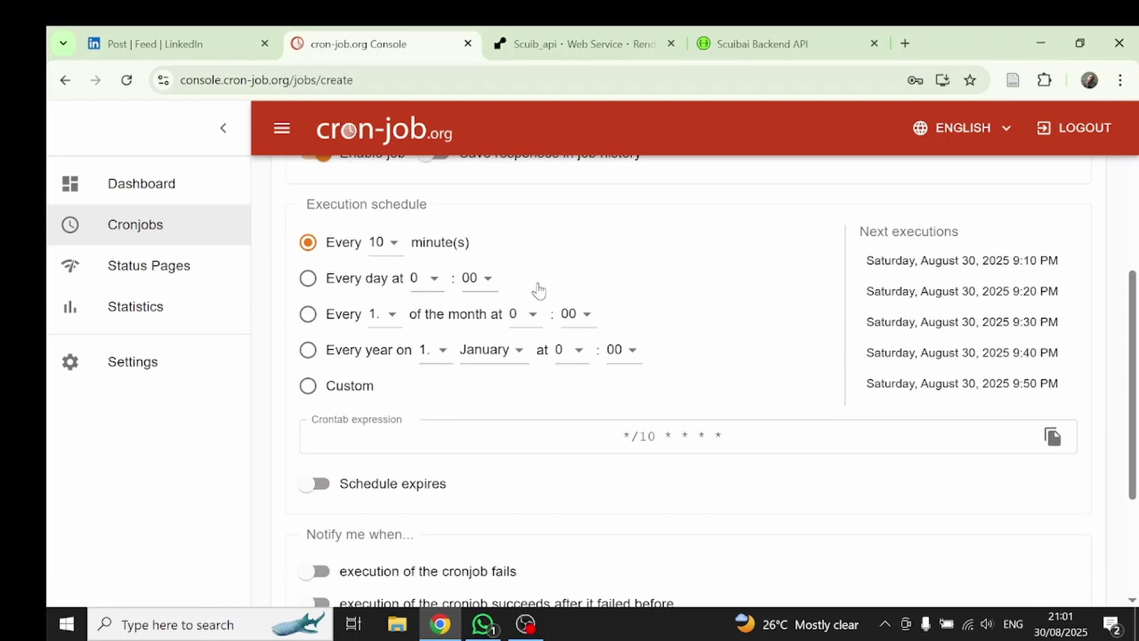
pyautogui.scroll(-3, 552, 299)
pyautogui.scroll(-1, 551, 298)
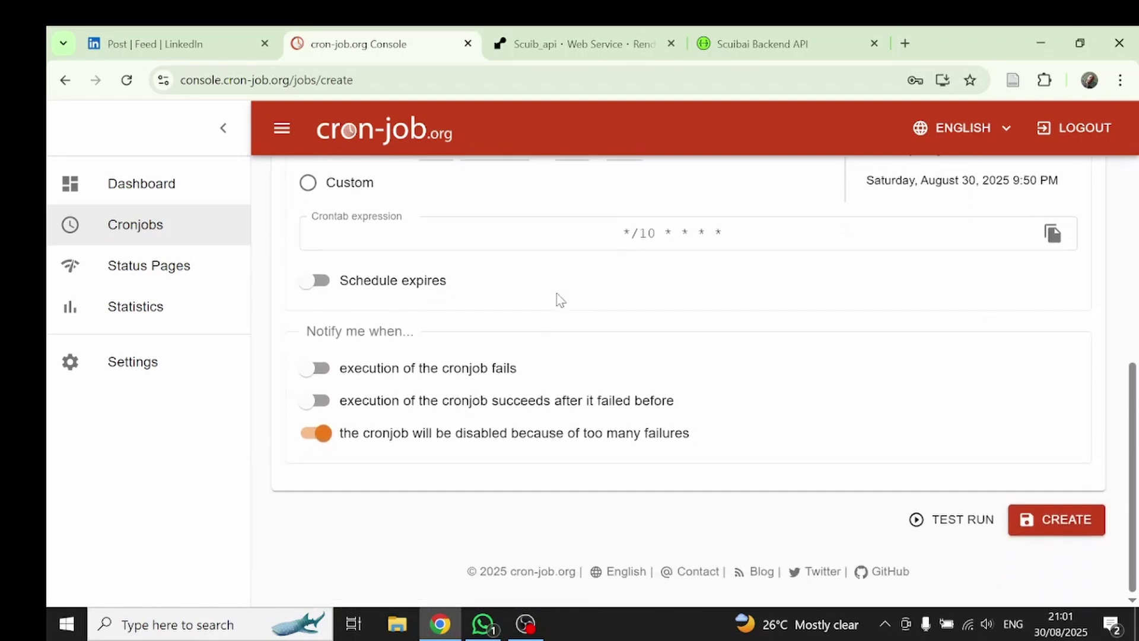
pyautogui.click(1059, 520)
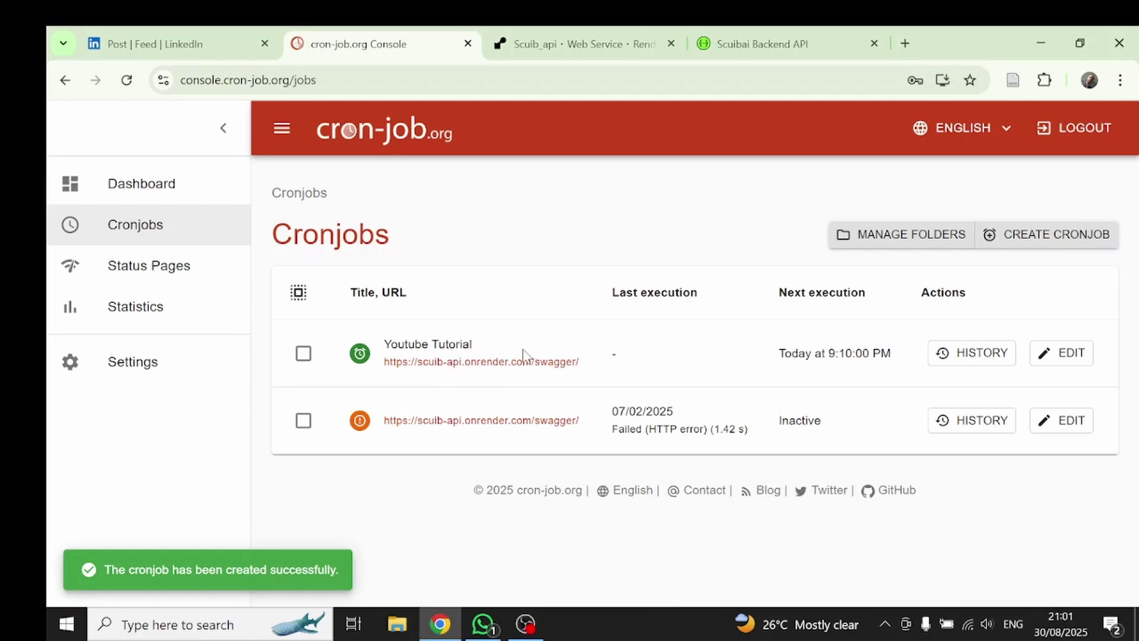
# - Bring up the Scuibai Backend API docs and collapse the auth endpoint group
pyautogui.click(731, 42)
pyautogui.scroll(-3, 446, 282)
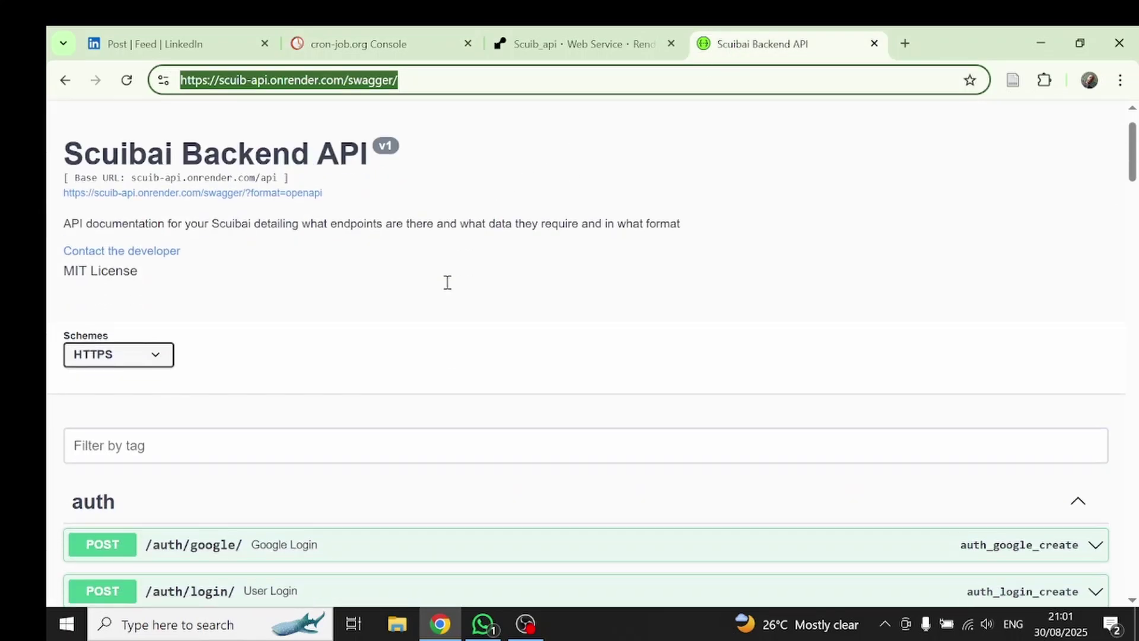
pyautogui.scroll(-2, 445, 282)
pyautogui.scroll(5, 445, 282)
pyautogui.scroll(-2, 446, 281)
pyautogui.scroll(-3, 447, 303)
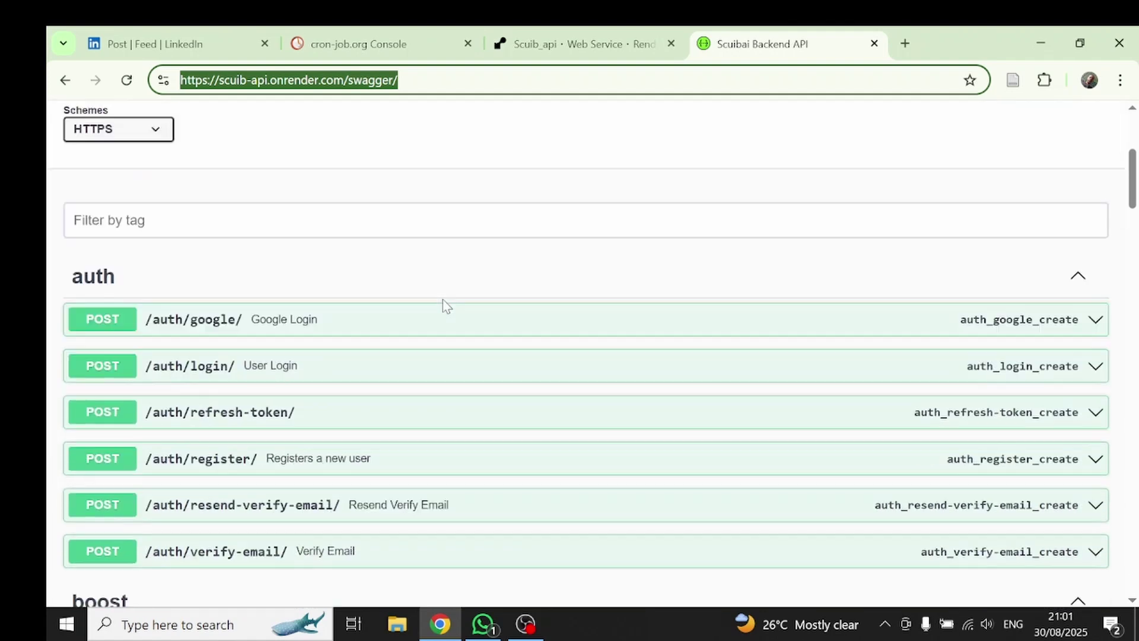
pyautogui.scroll(-2, 447, 303)
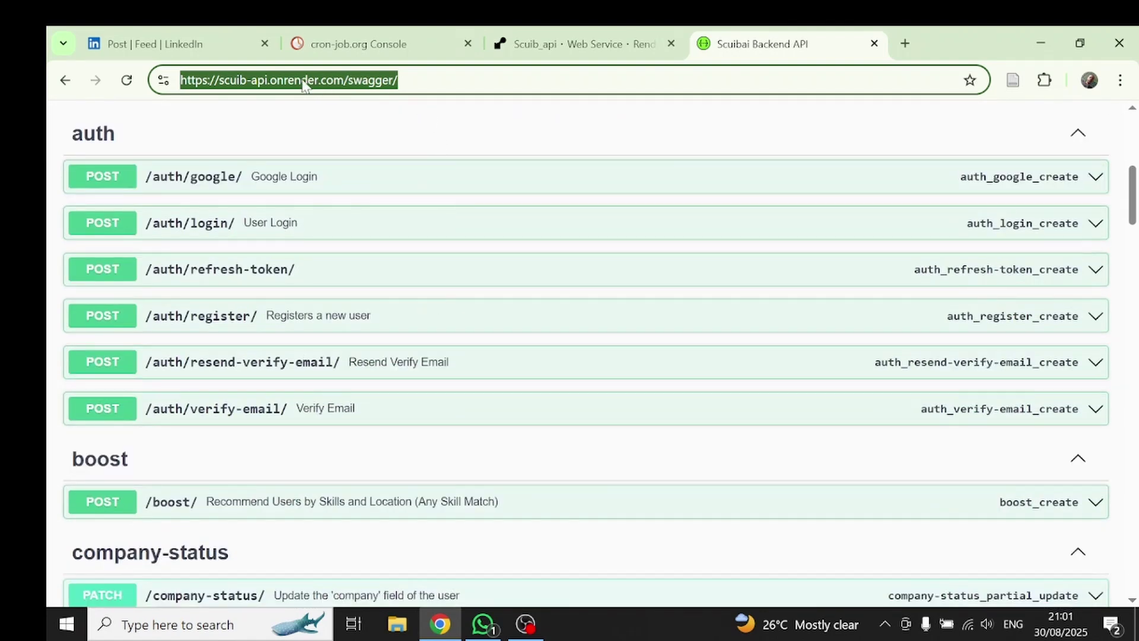
pyautogui.click(413, 82)
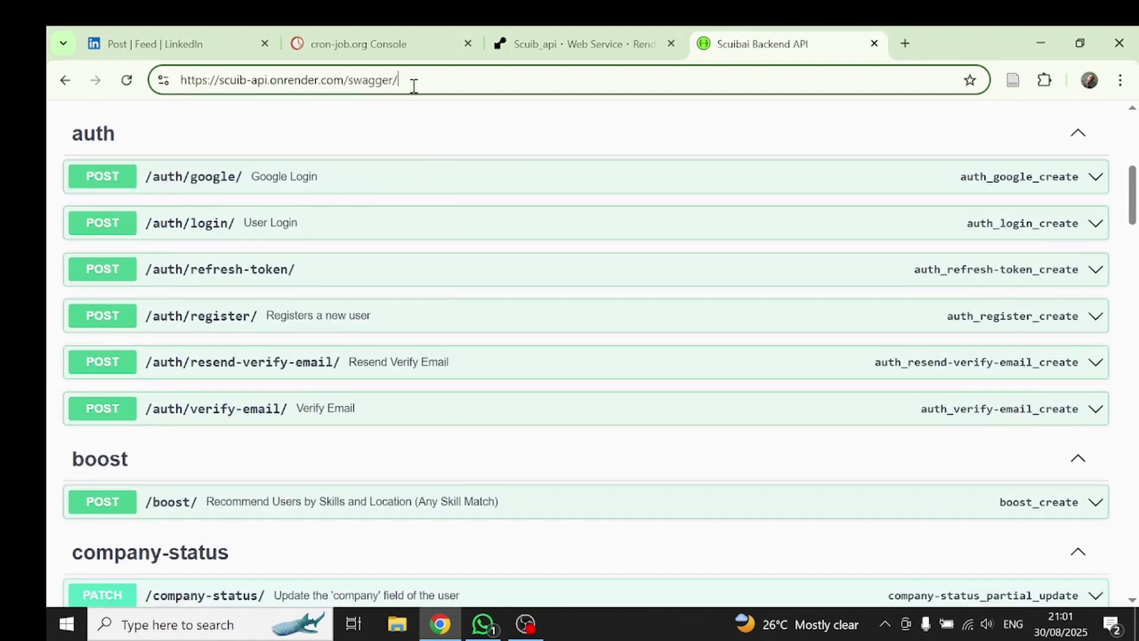
pyautogui.click(418, 134)
pyautogui.scroll(2, 445, 148)
pyautogui.scroll(2, 374, 211)
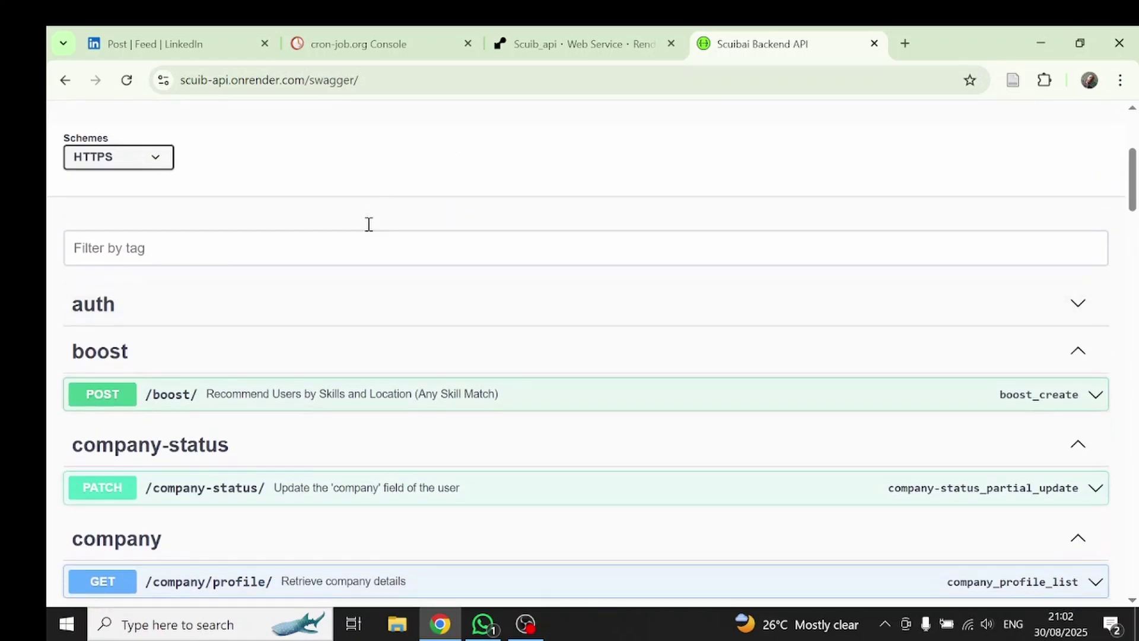
# - Switch to the Scuib_api Render page to review its recent live deploy events
pyautogui.click(531, 44)
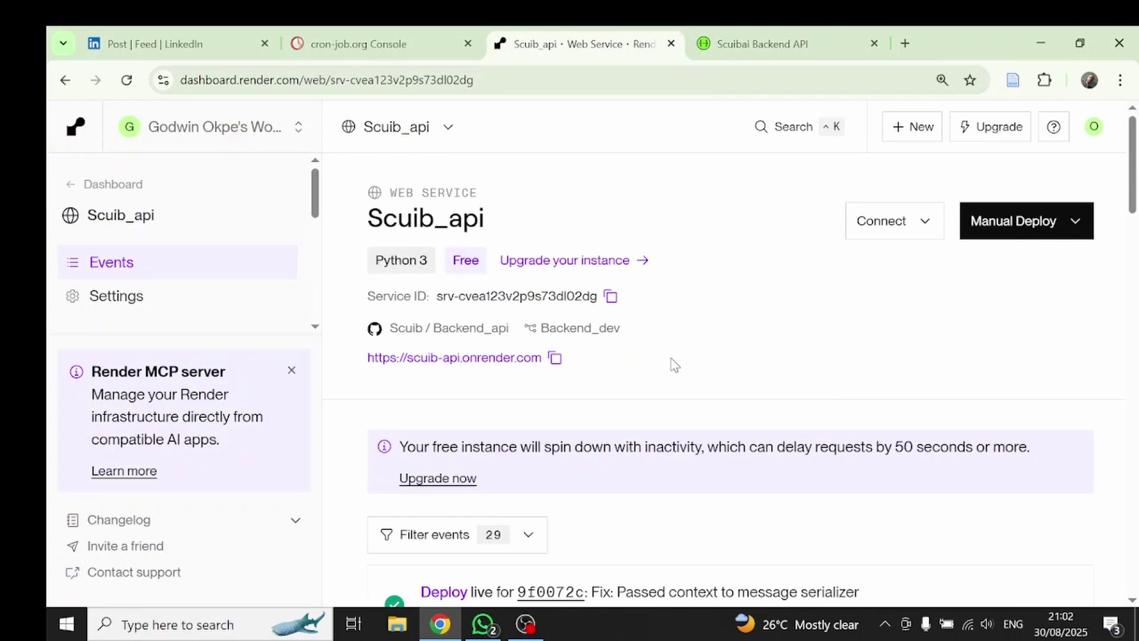
pyautogui.scroll(-1, 674, 365)
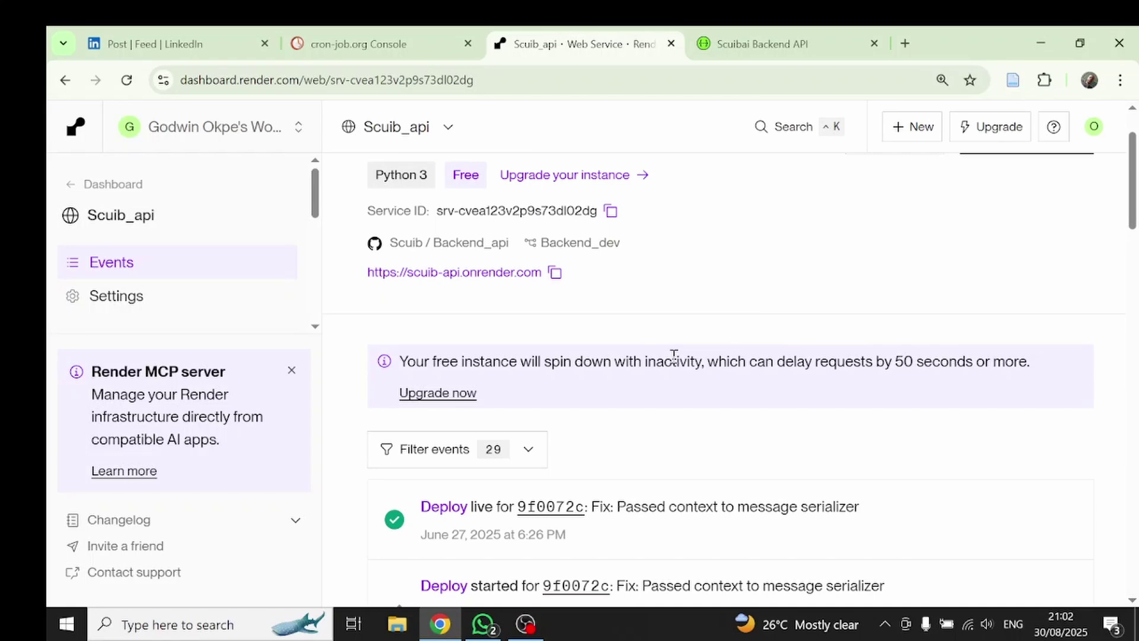
pyautogui.scroll(-2, 674, 355)
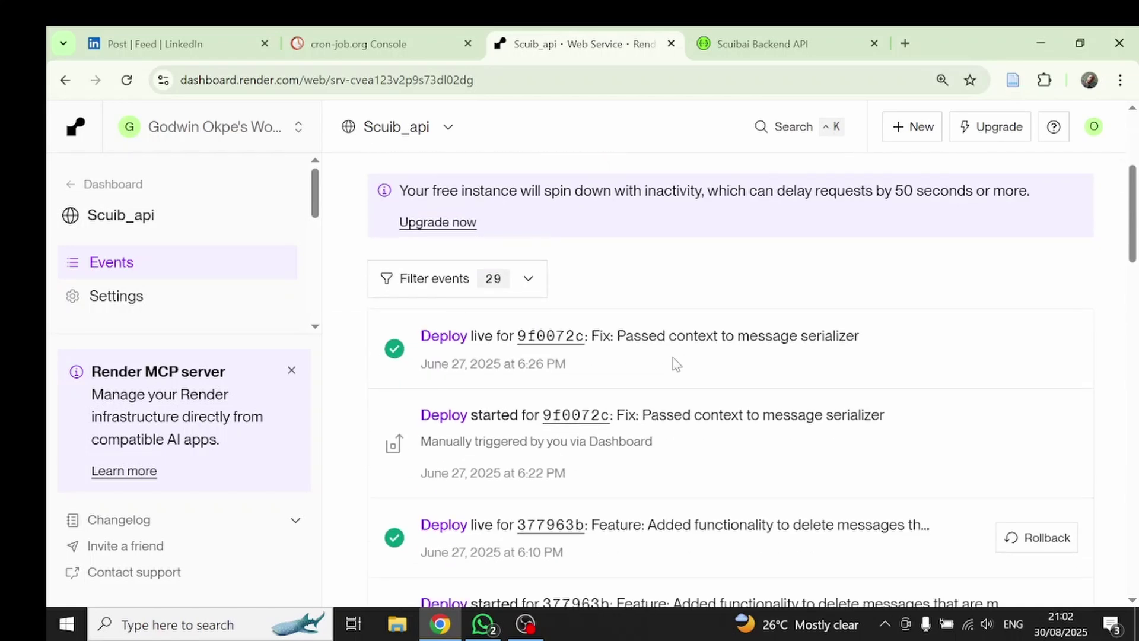
pyautogui.scroll(-1, 673, 356)
pyautogui.scroll(-2, 674, 357)
pyautogui.scroll(6, 674, 356)
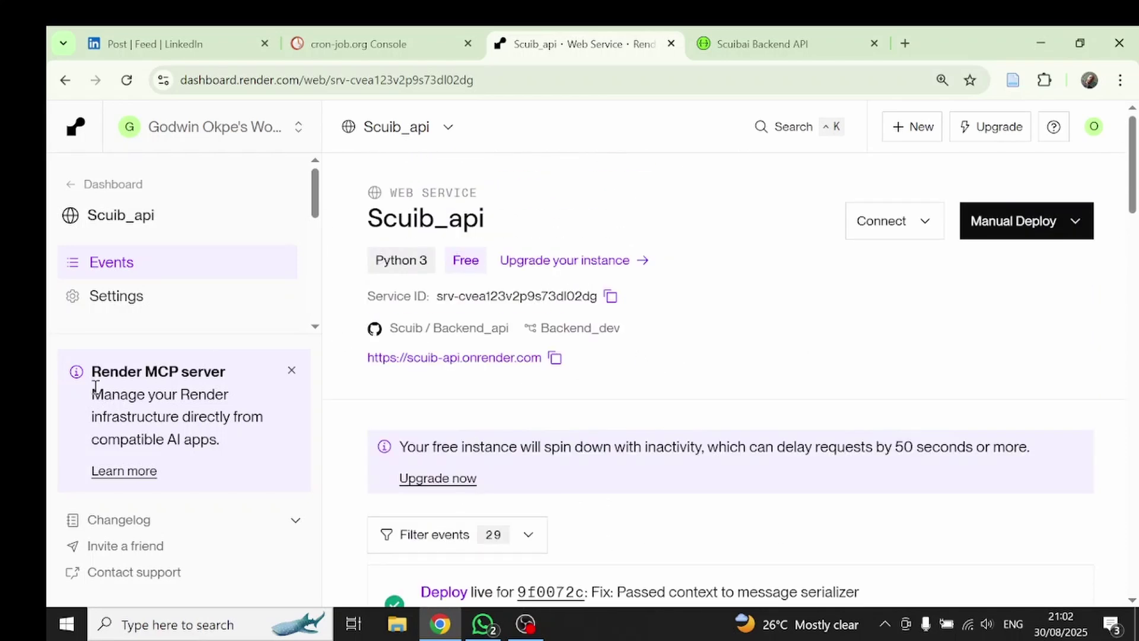